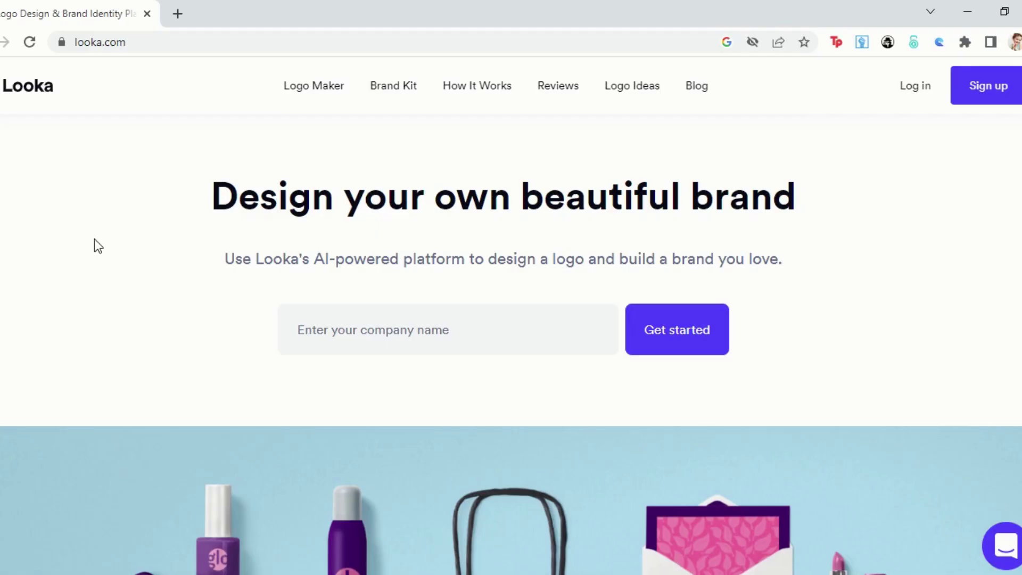
Find the FOREVER AFTER rings logo in the explore results and open it for customizing
scroll(536, 402, down, 9)
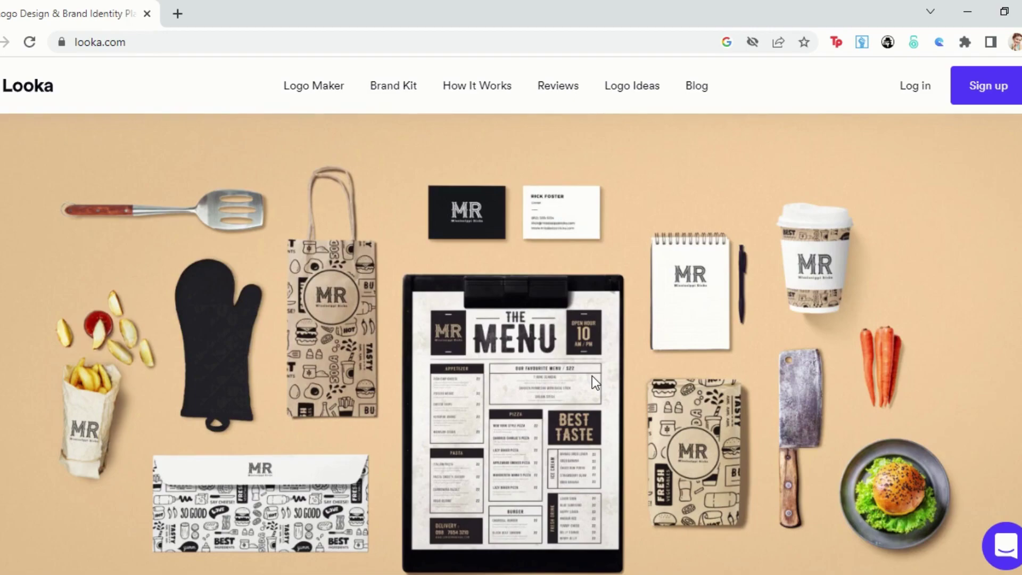
scroll(591, 372, down, 10)
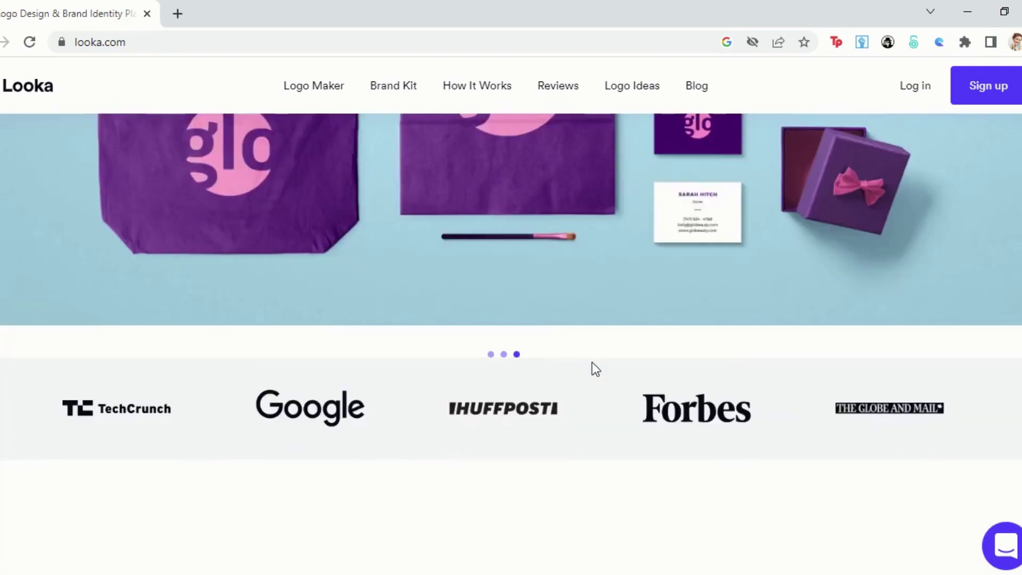
scroll(592, 362, down, 5)
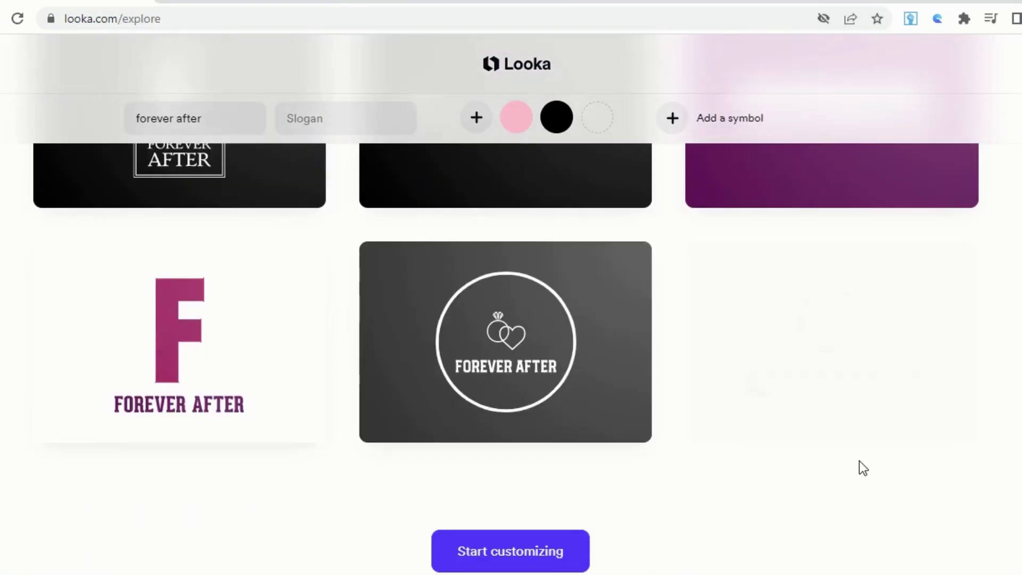
scroll(858, 458, down, 3)
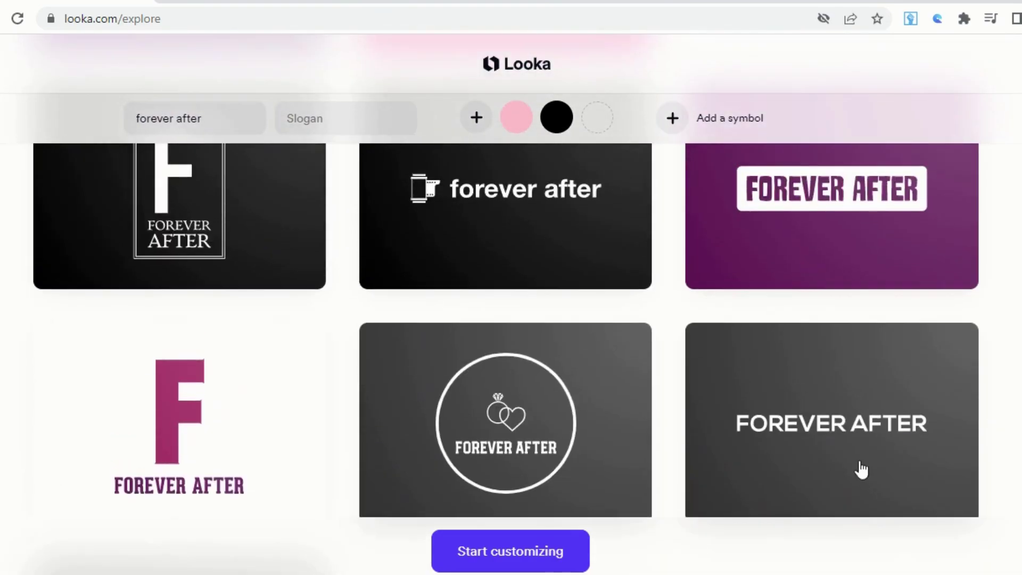
scroll(860, 470, down, 5)
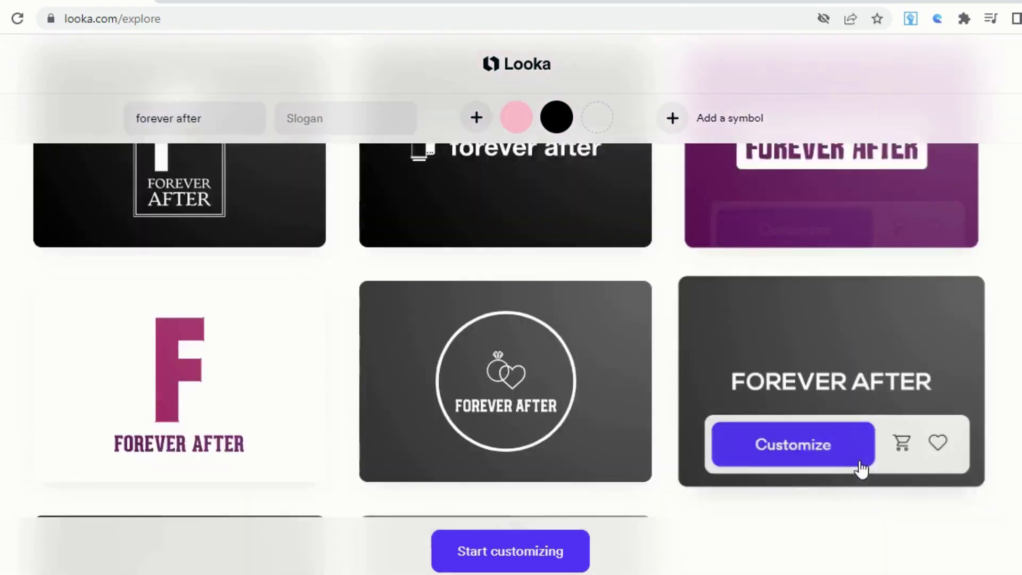
click(468, 409)
Apply the gold-on-grey palette to the rings logo
scroll(279, 421, down, 10)
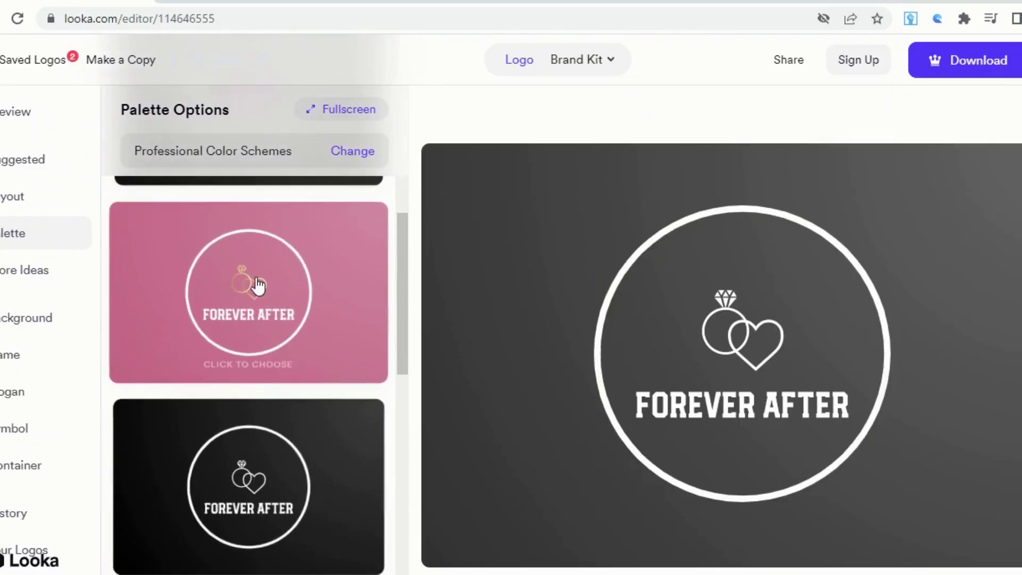
scroll(256, 278, down, 10)
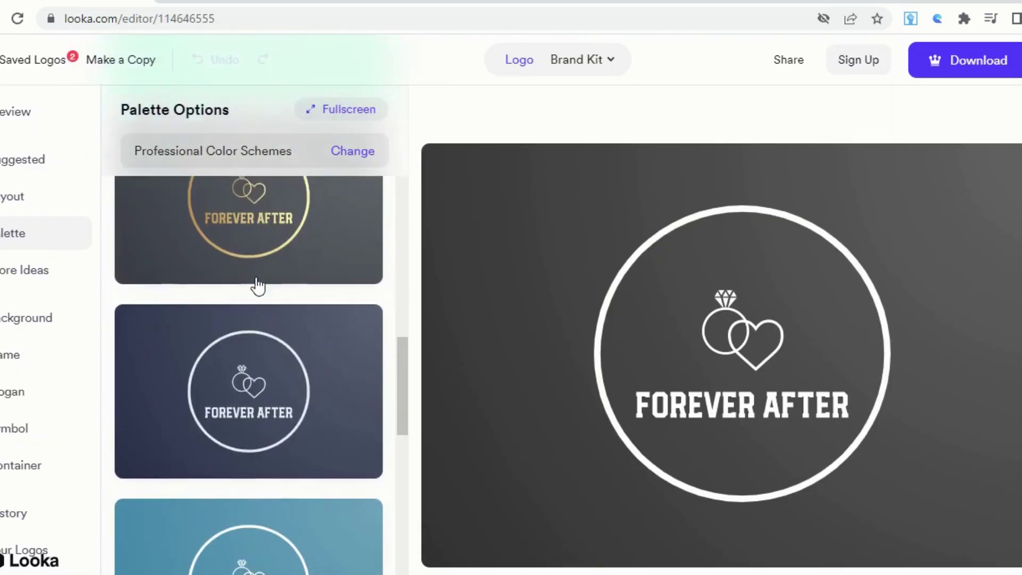
scroll(255, 277, up, 5)
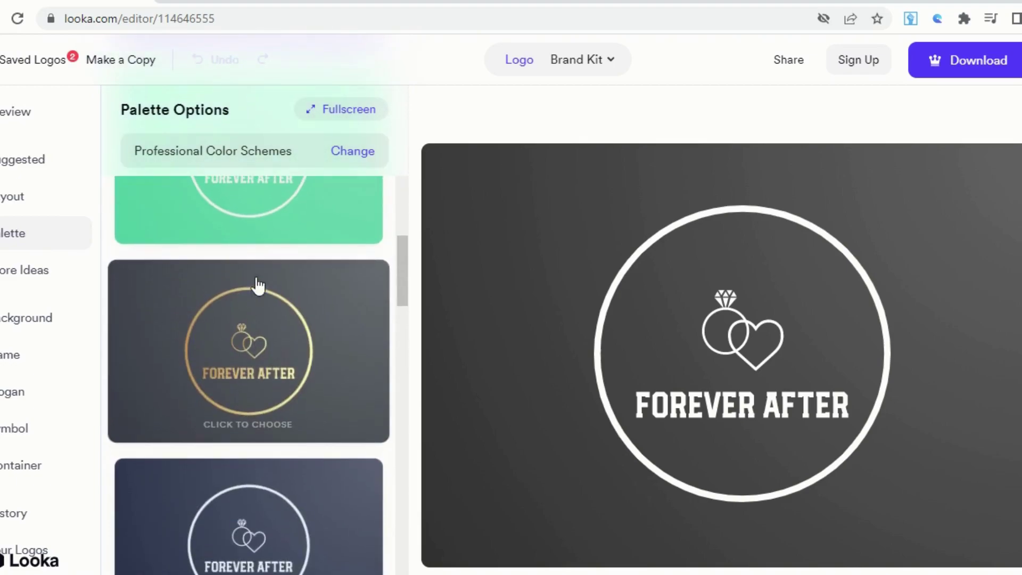
click(271, 366)
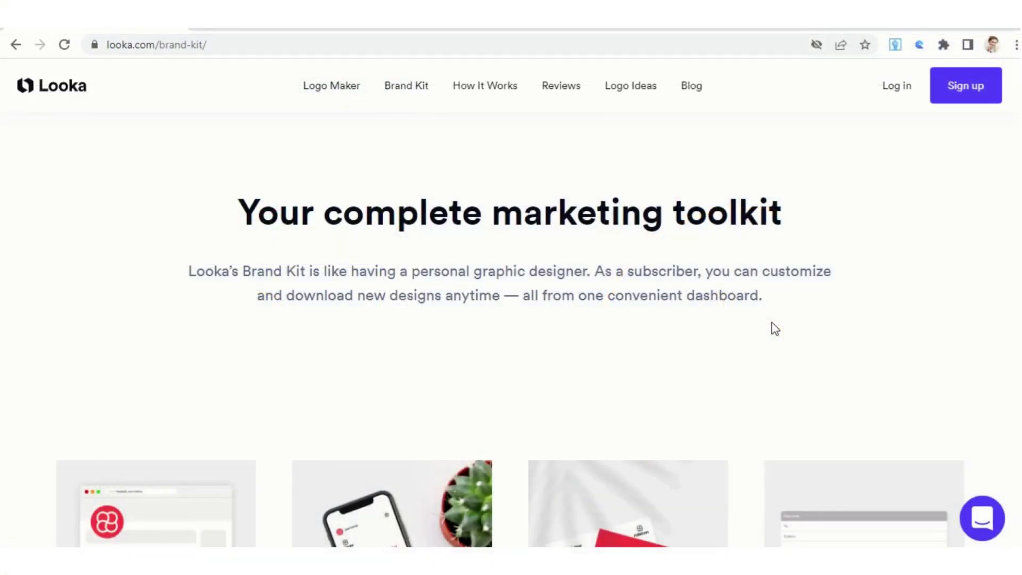
Scroll the Brand Kit template grid down to the closing 'Start with a logo' section
scroll(771, 326, down, 7)
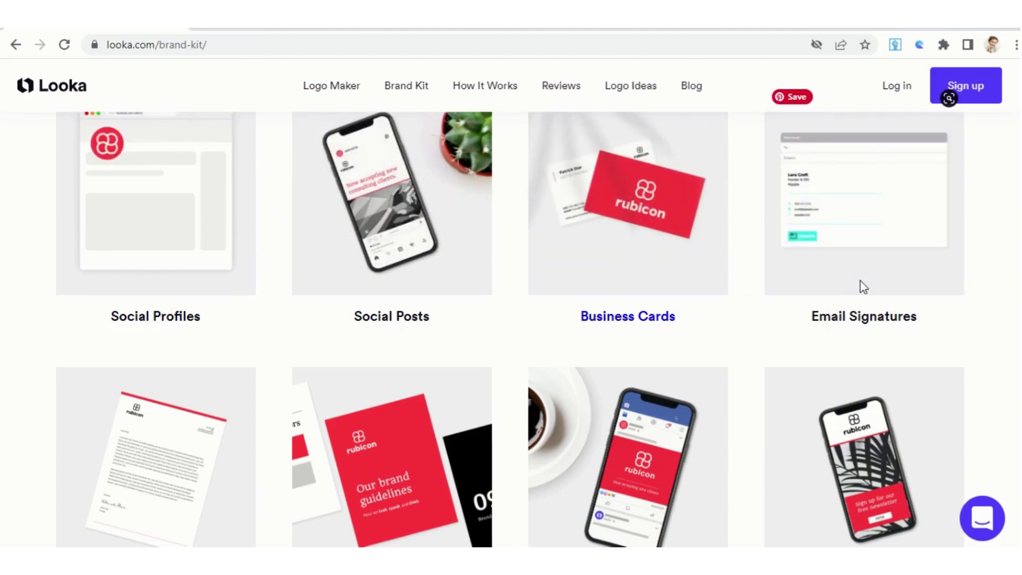
scroll(845, 422, down, 1)
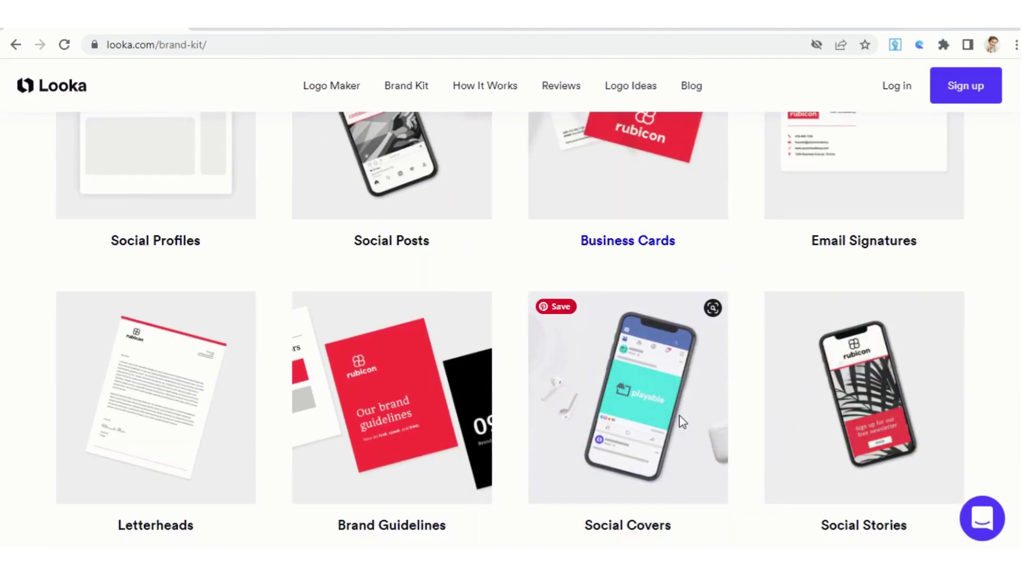
scroll(389, 375, down, 6)
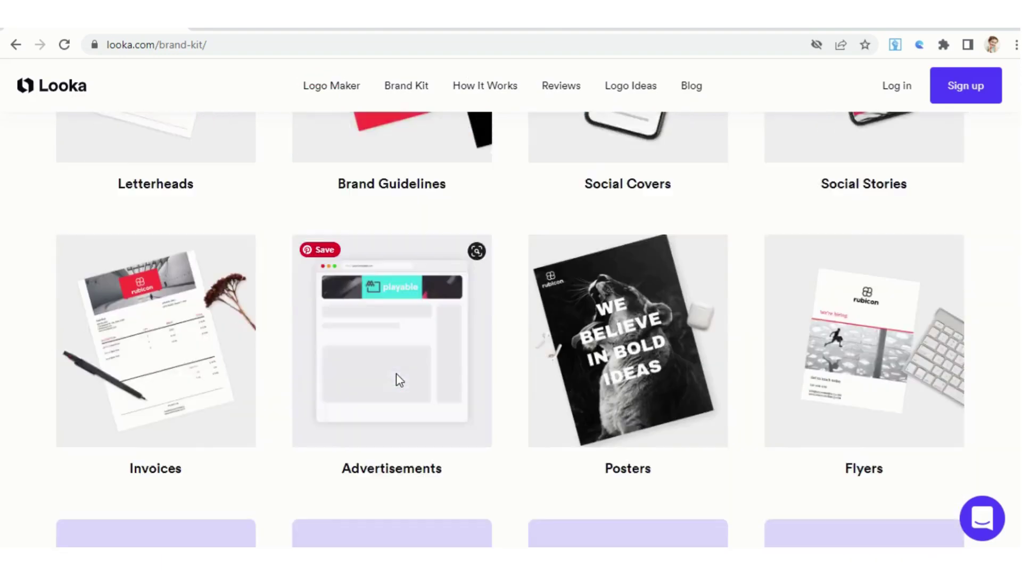
scroll(396, 378, down, 1)
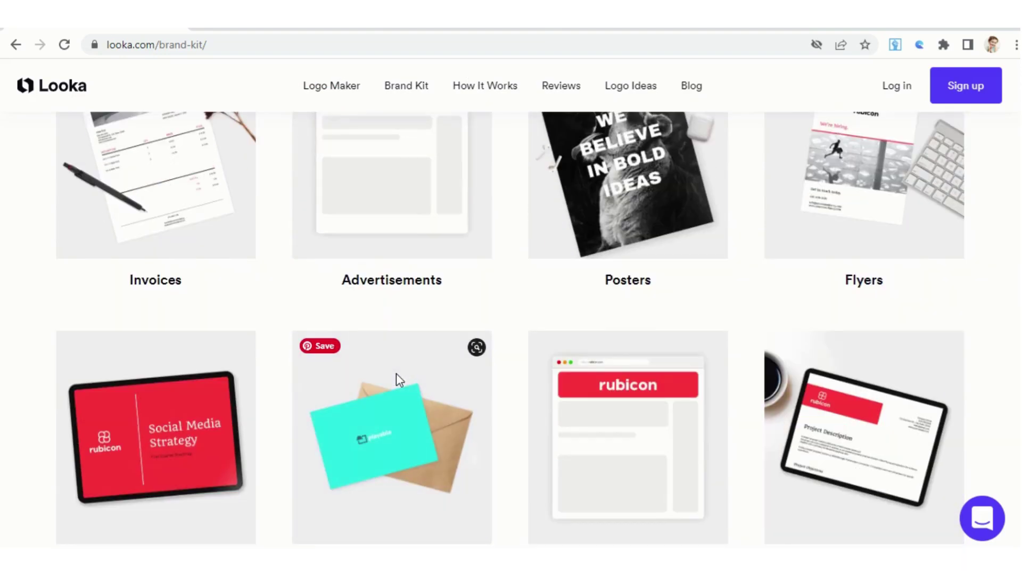
scroll(396, 378, down, 2)
scroll(396, 374, down, 8)
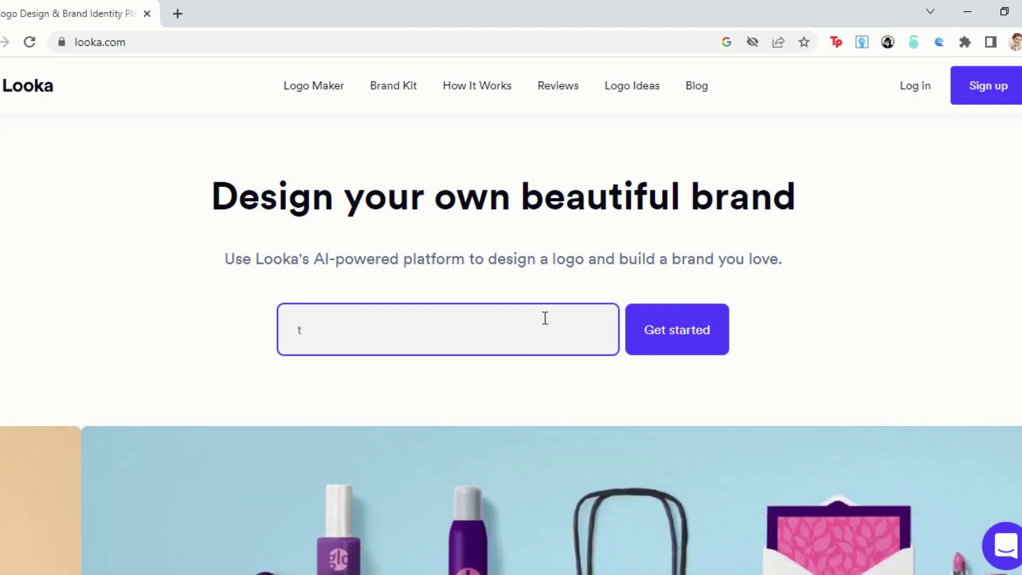
Start a logo for 'illuminate' in the Life Coaching industry
key(BackSpace)
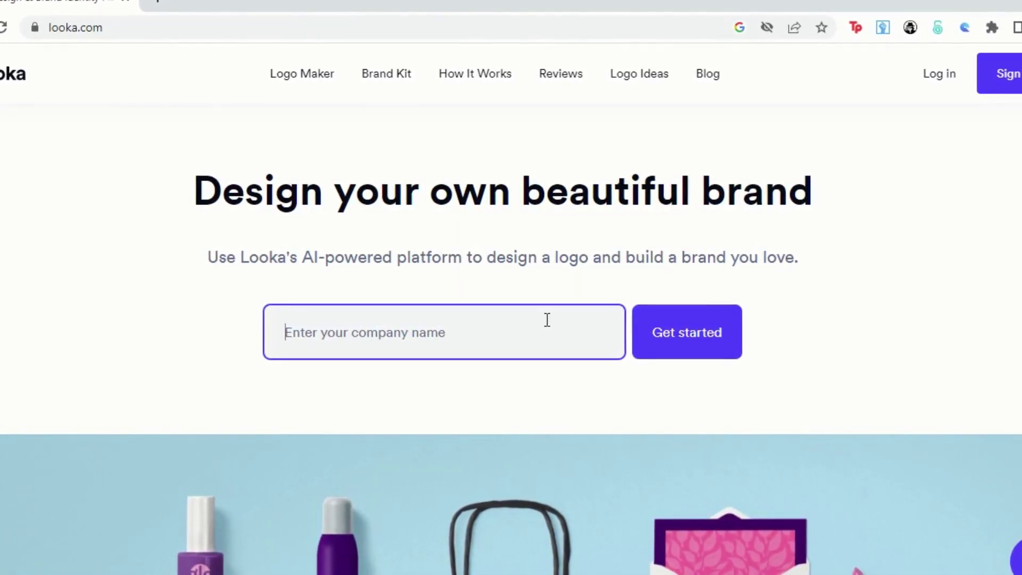
text(illuminate)
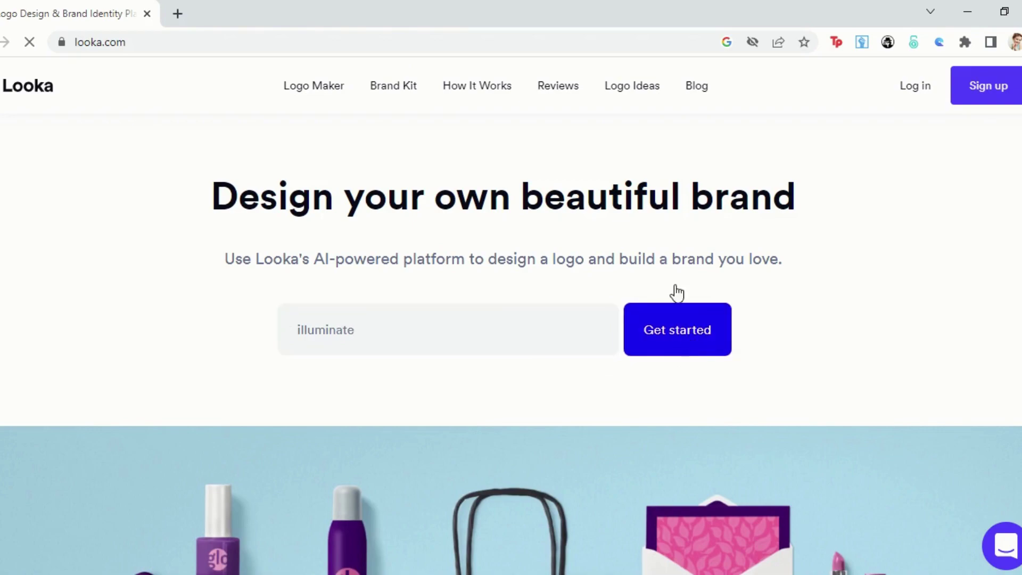
click(677, 306)
text(life)
click(129, 379)
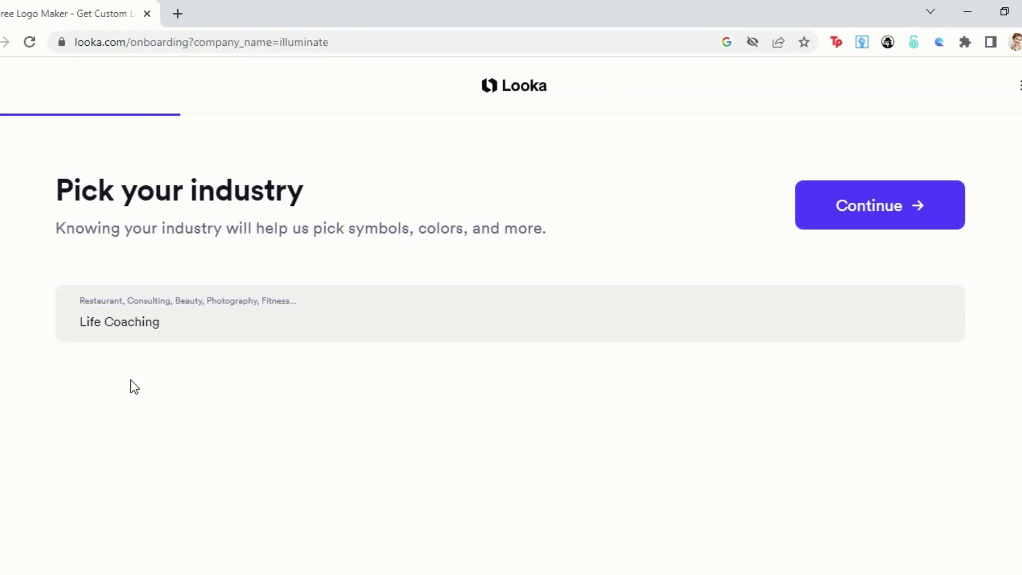
click(825, 200)
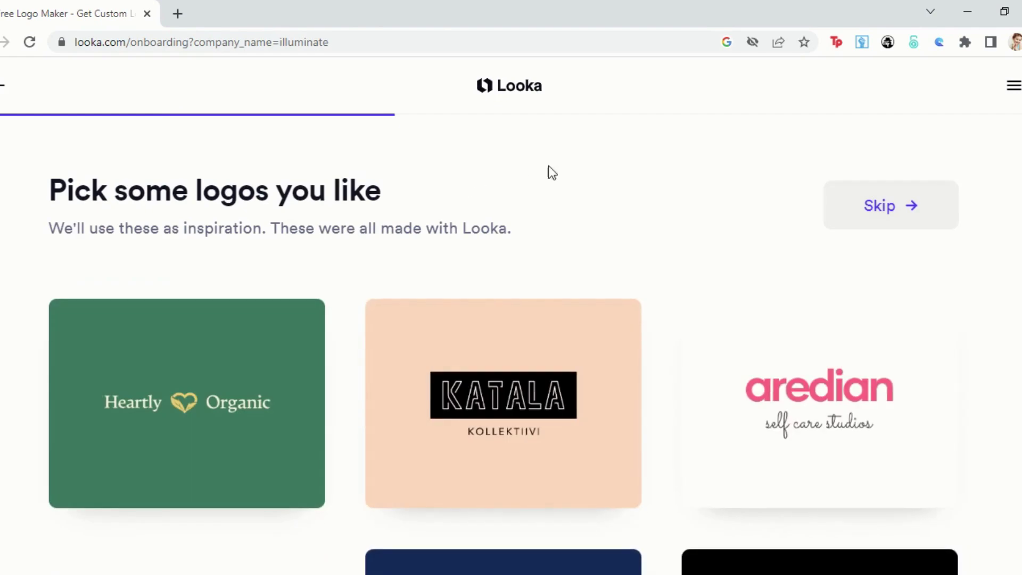
Pick the Vessel Yoga and The Nail Hub logos as inspiration
scroll(698, 271, down, 4)
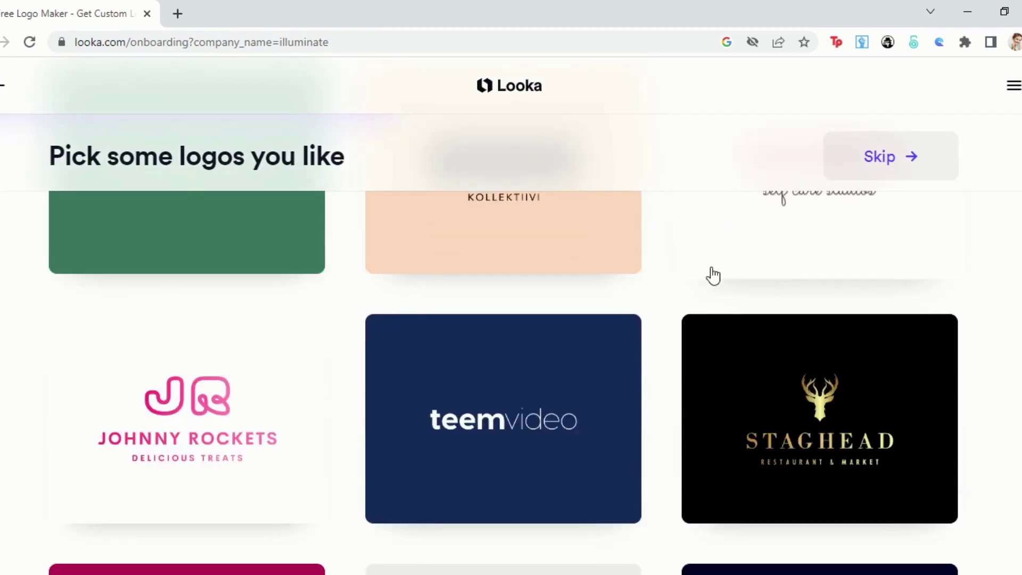
scroll(710, 273, up, 3)
scroll(710, 274, down, 1)
scroll(713, 275, down, 7)
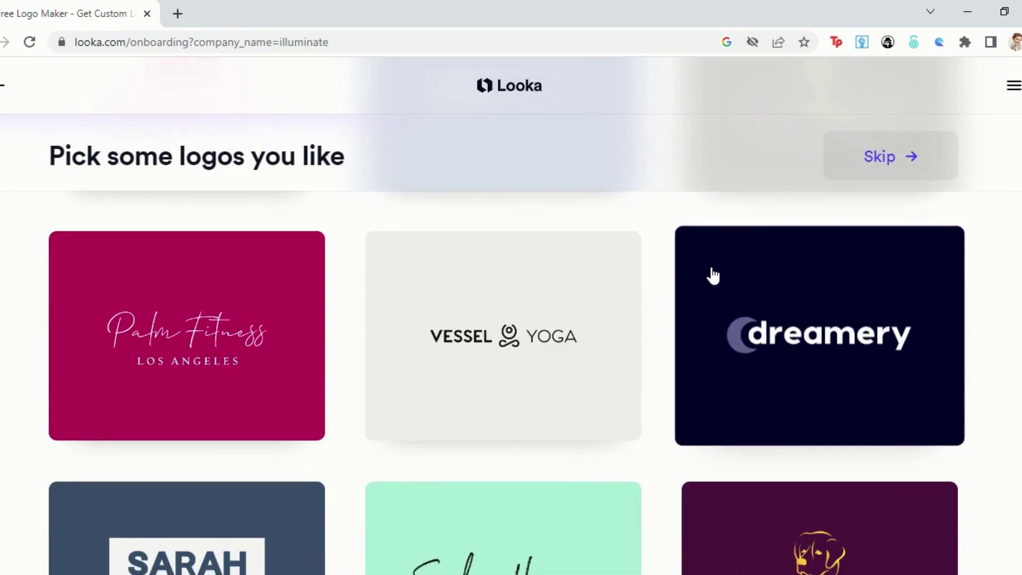
click(556, 278)
scroll(593, 417, down, 11)
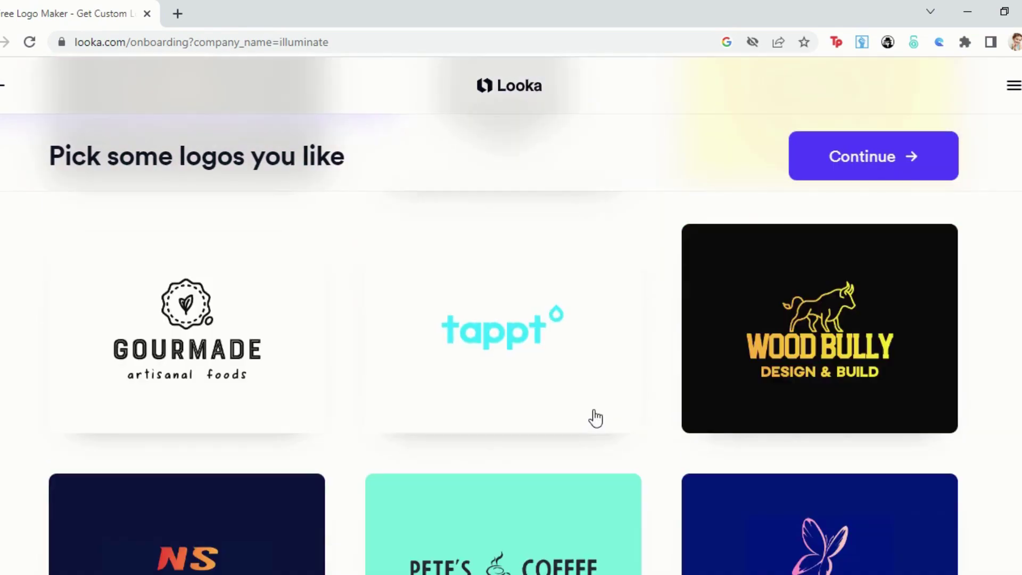
scroll(595, 418, down, 15)
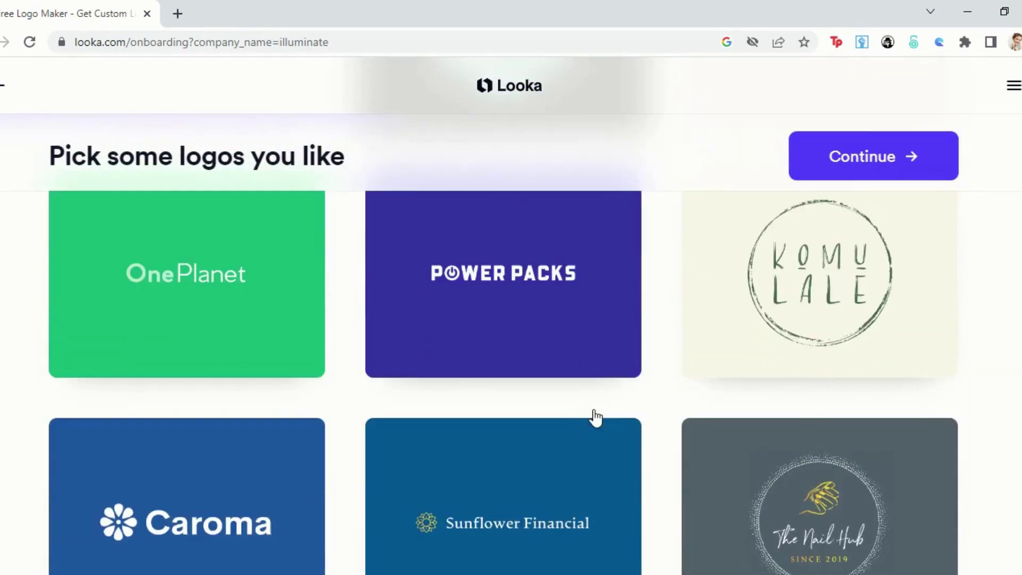
scroll(506, 432, down, 11)
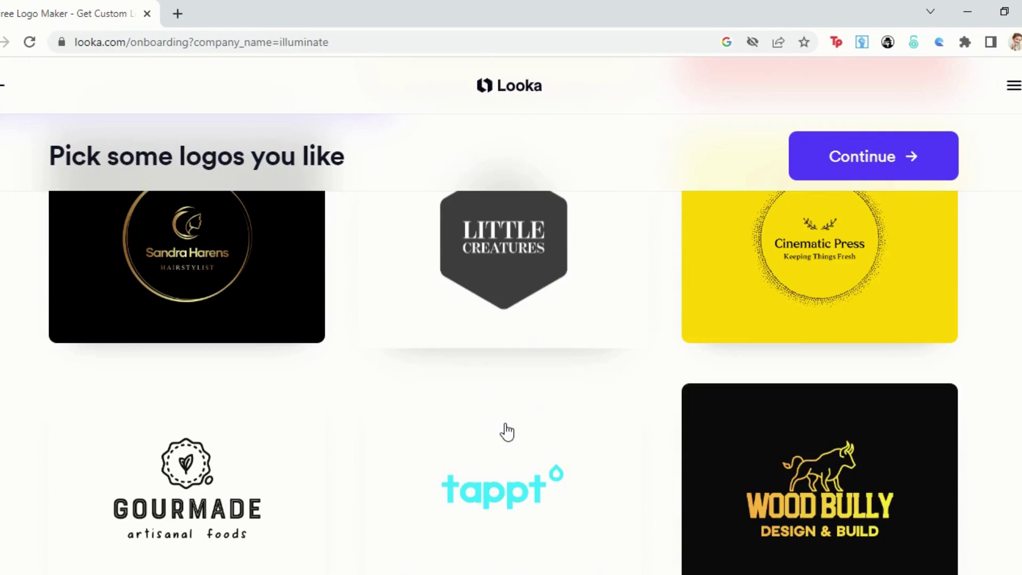
click(846, 383)
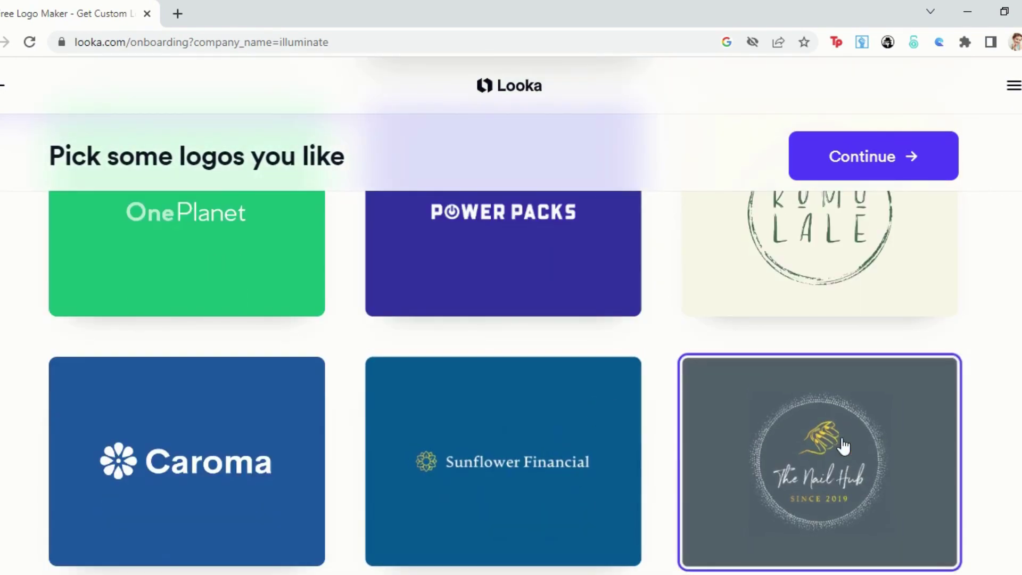
click(881, 154)
Skip colours, keep the name, choose the Life Coaching symbol type, and generate logos
scroll(632, 234, down, 5)
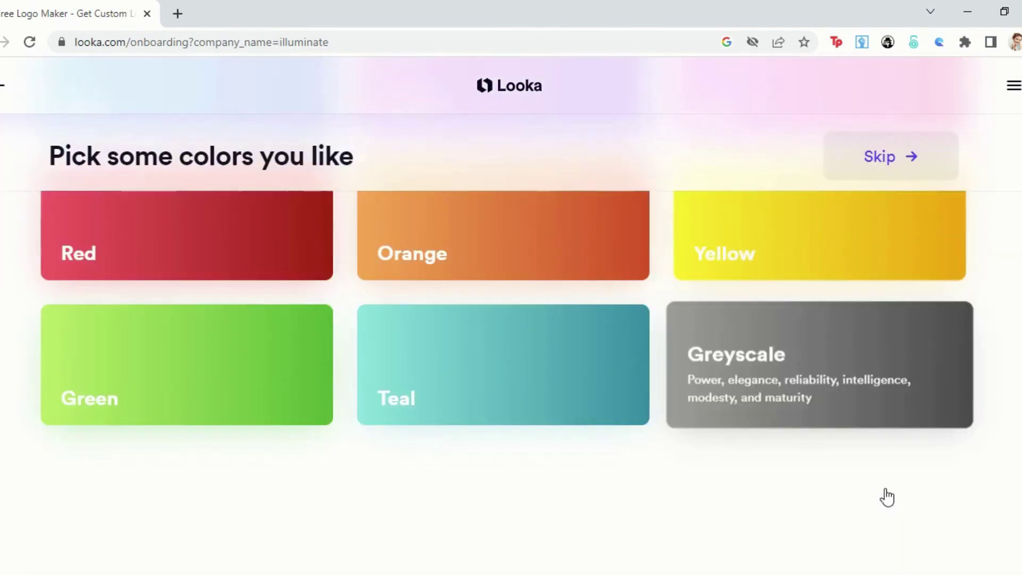
click(838, 158)
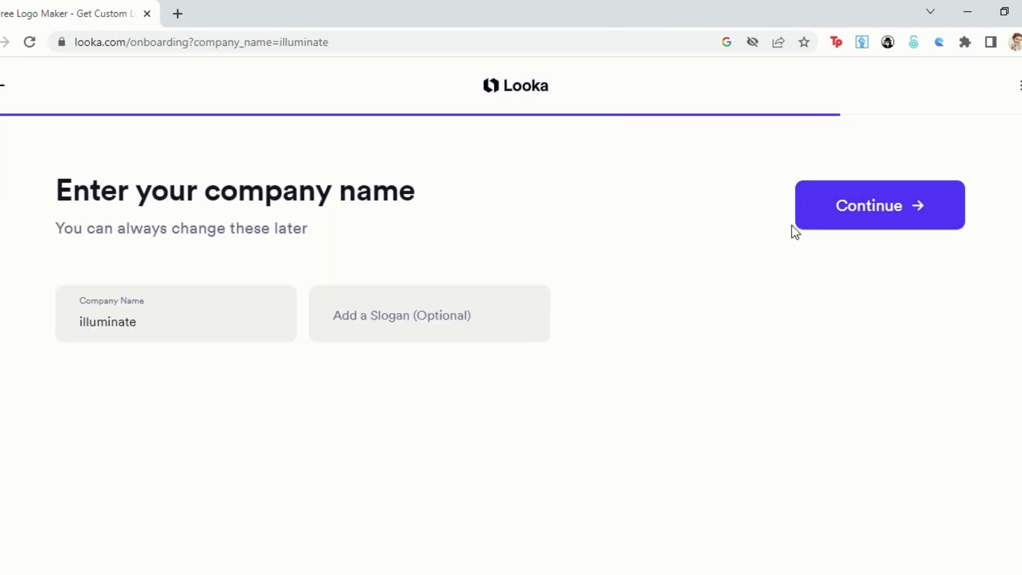
click(874, 218)
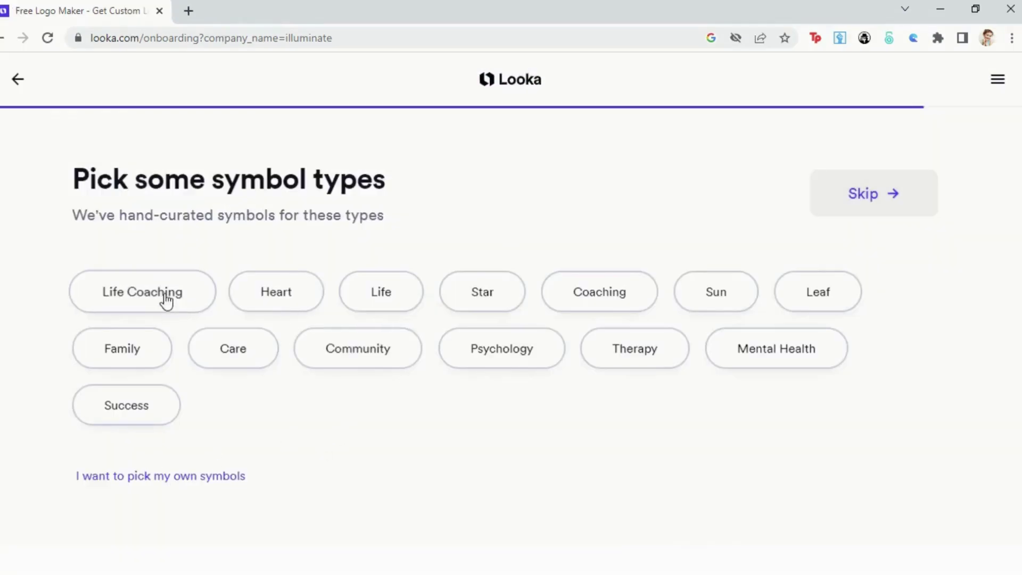
click(166, 301)
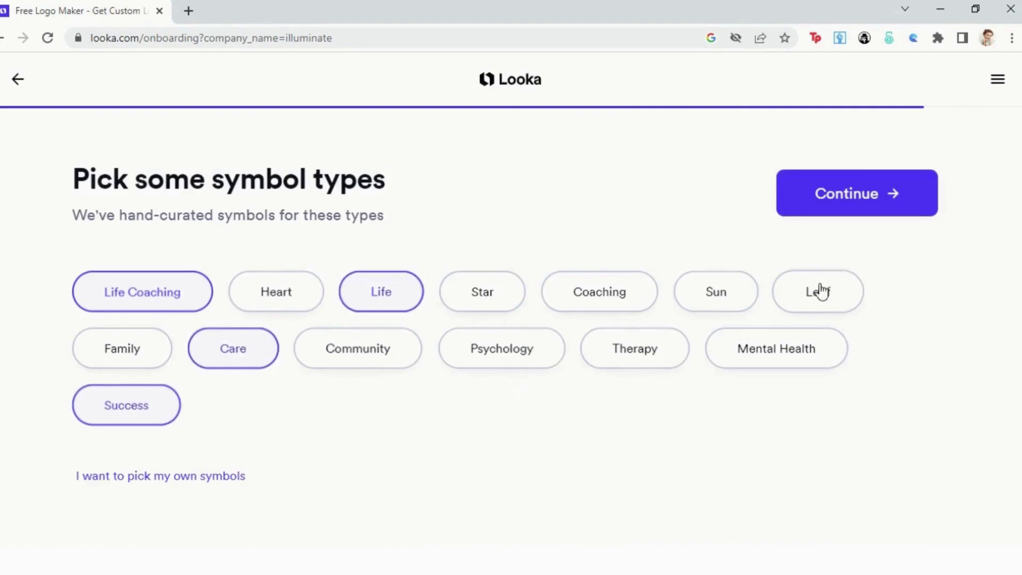
click(873, 203)
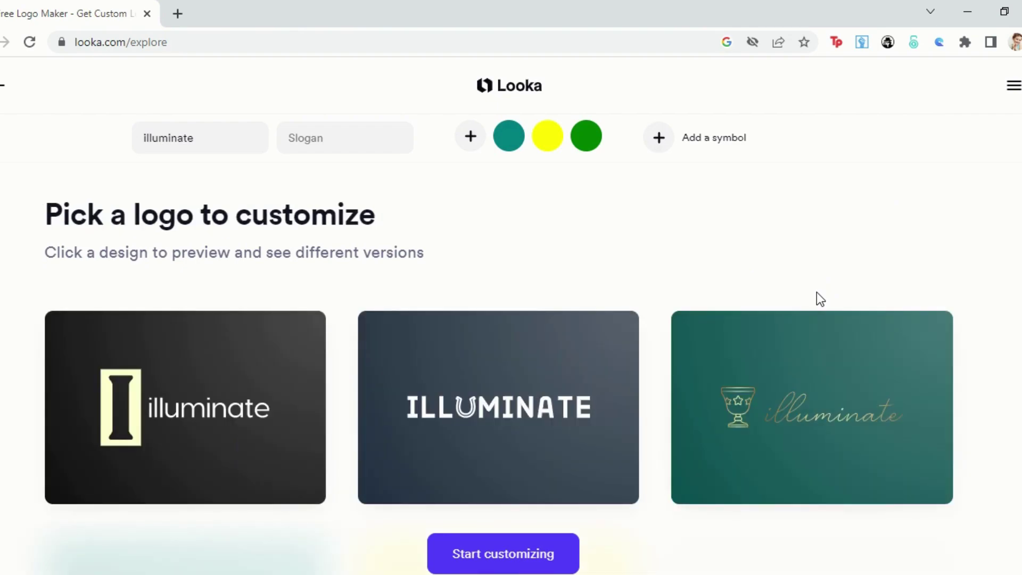
Use the origami bird as the logo symbol
scroll(816, 291, down, 5)
scroll(993, 303, down, 2)
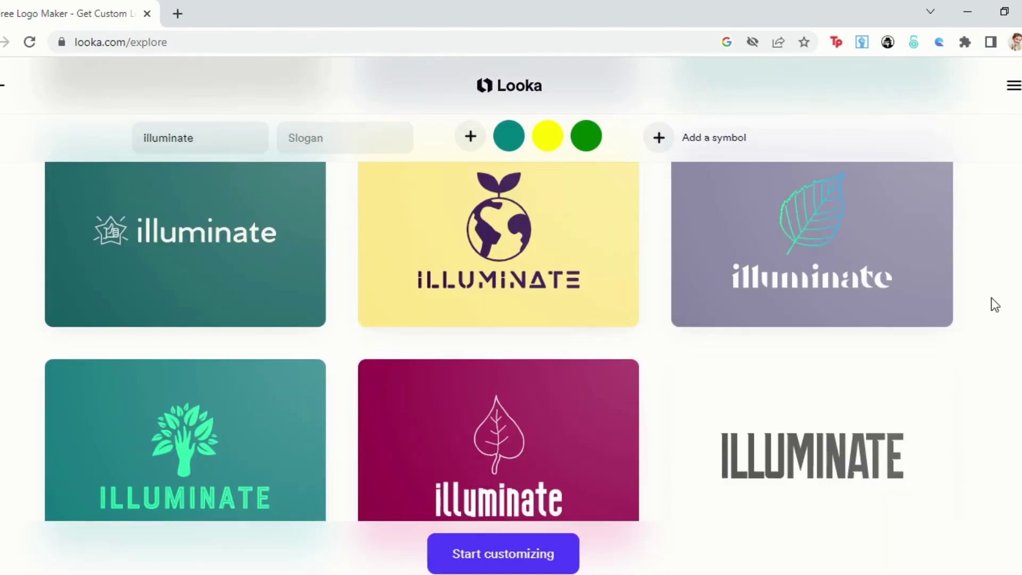
scroll(991, 298, up, 4)
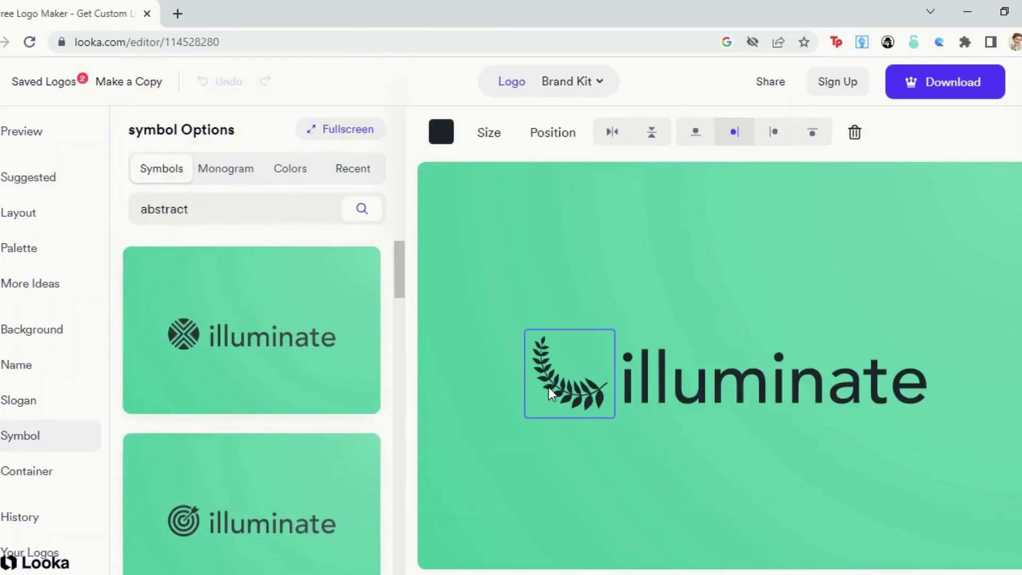
scroll(343, 356, down, 15)
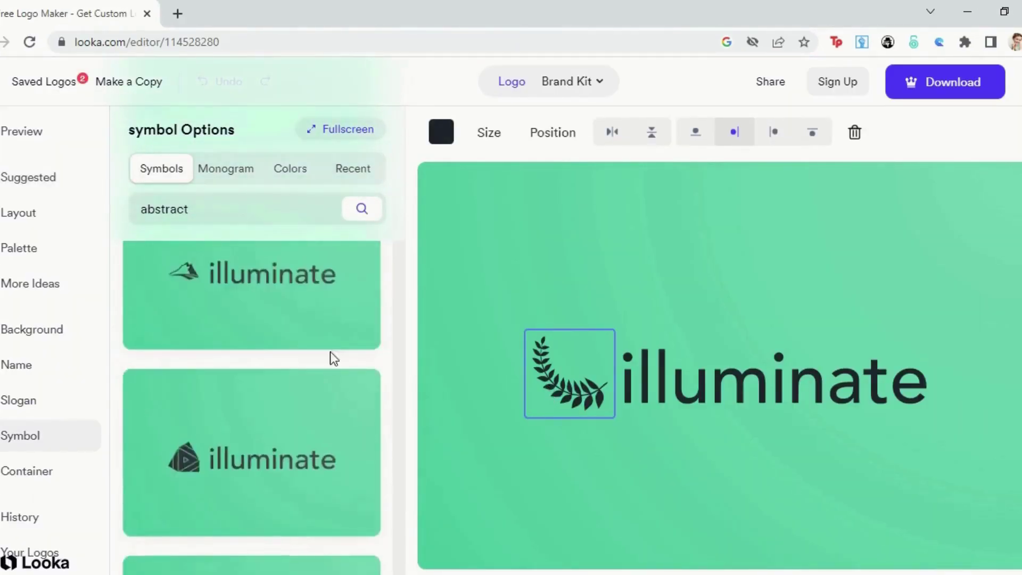
scroll(330, 368, down, 5)
click(306, 376)
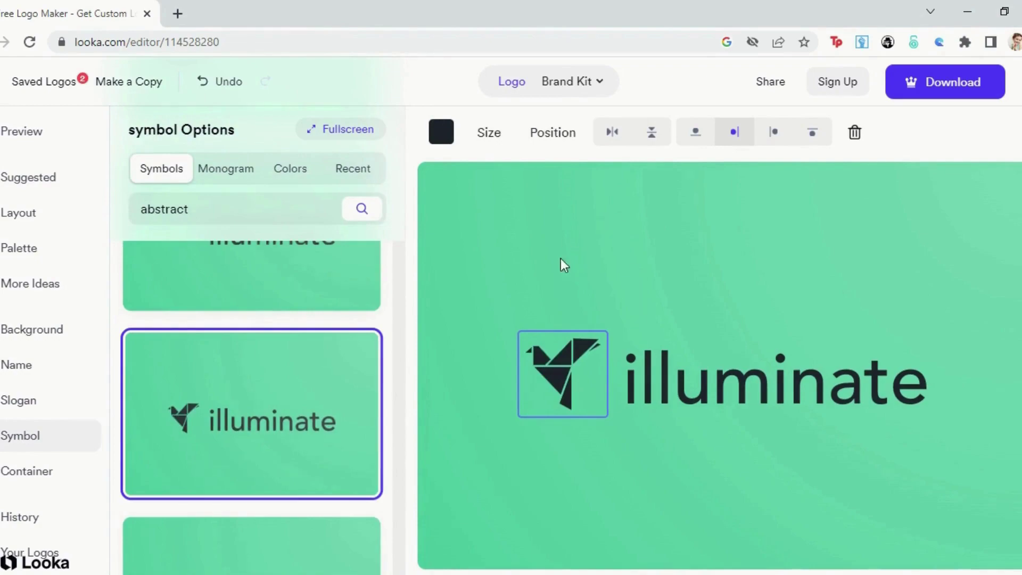
Review the symbol colour choices and enclose the logo in a hexagon container
click(290, 169)
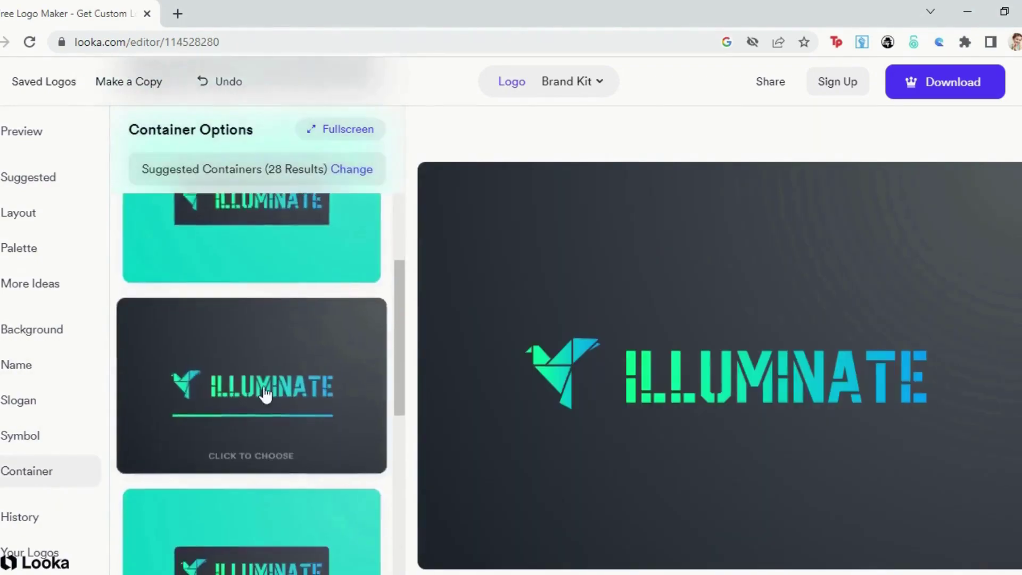
scroll(264, 392, down, 5)
scroll(263, 392, up, 5)
scroll(264, 392, down, 2)
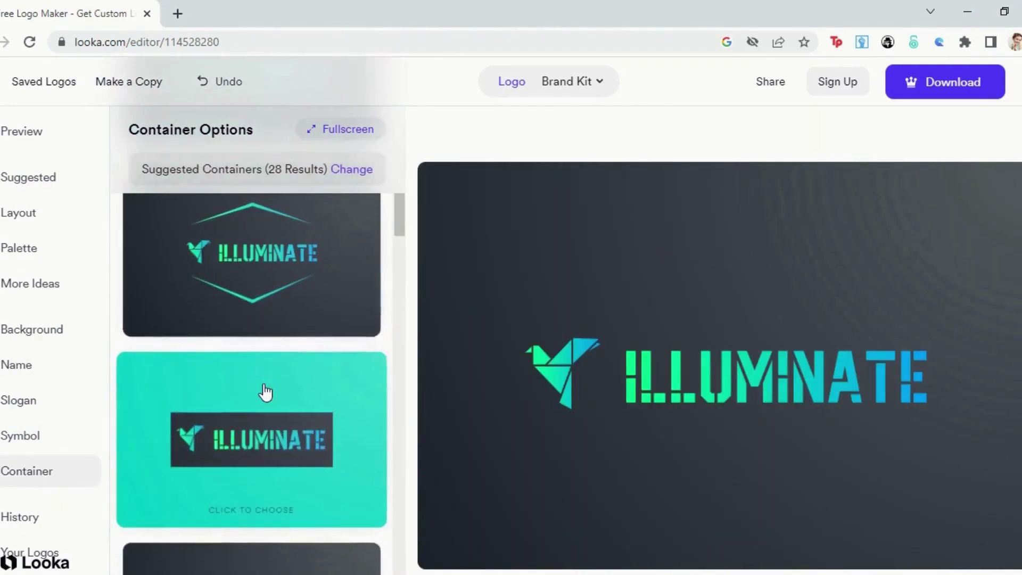
scroll(276, 404, up, 4)
click(243, 373)
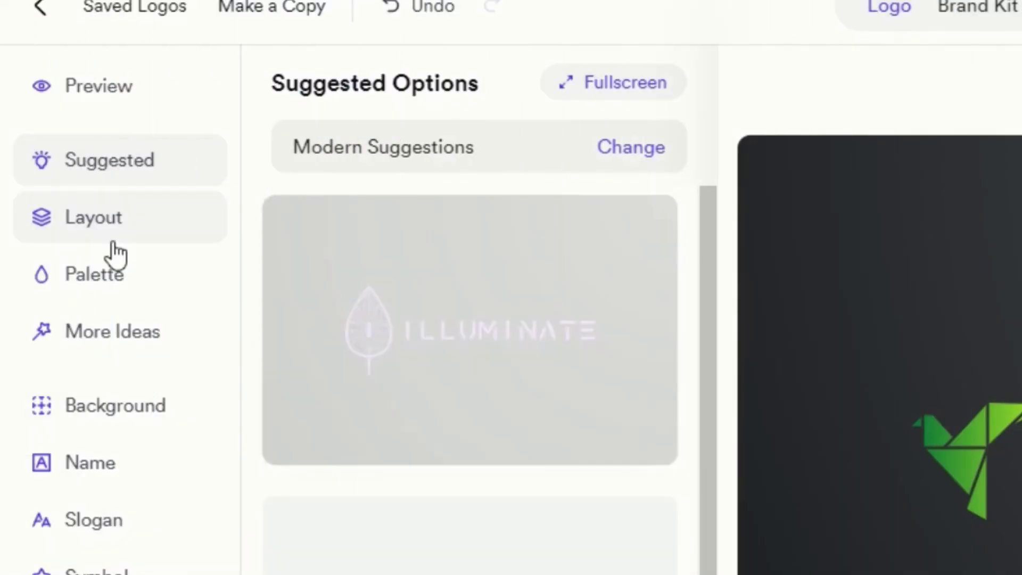
Browse the Layout, Palette and Suggested panels and switch to a different suggestion style
scroll(525, 383, down, 15)
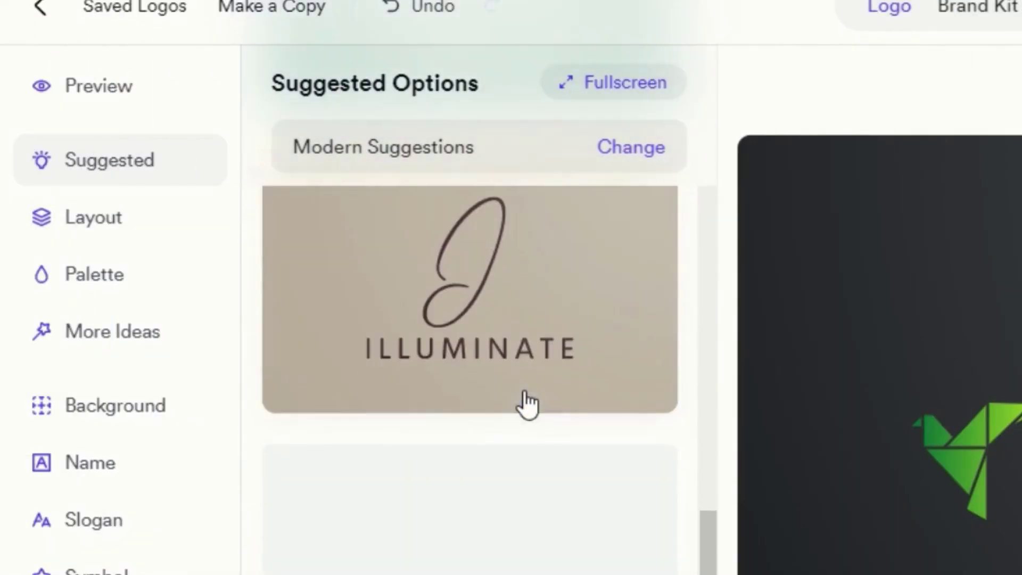
click(83, 229)
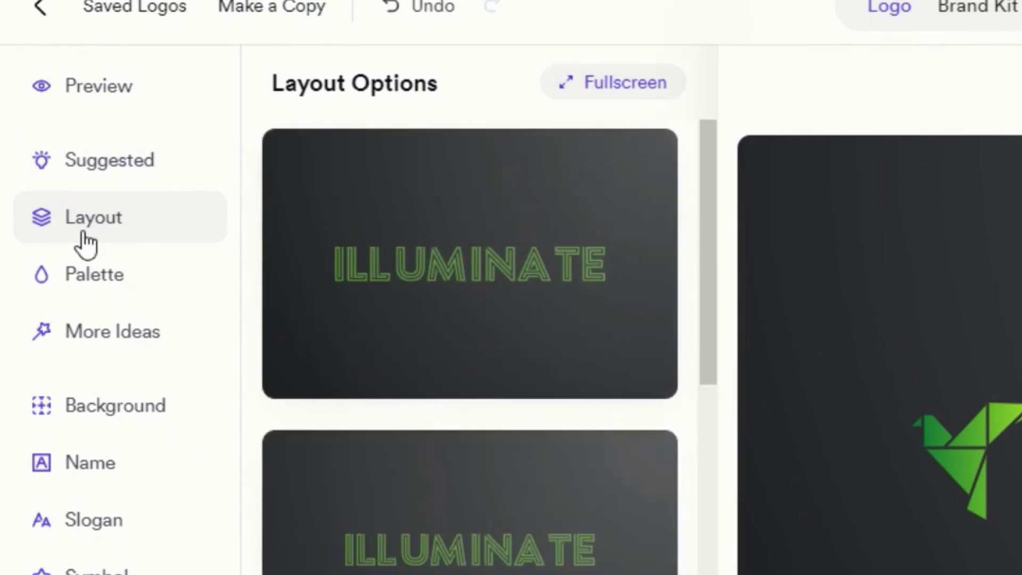
click(97, 288)
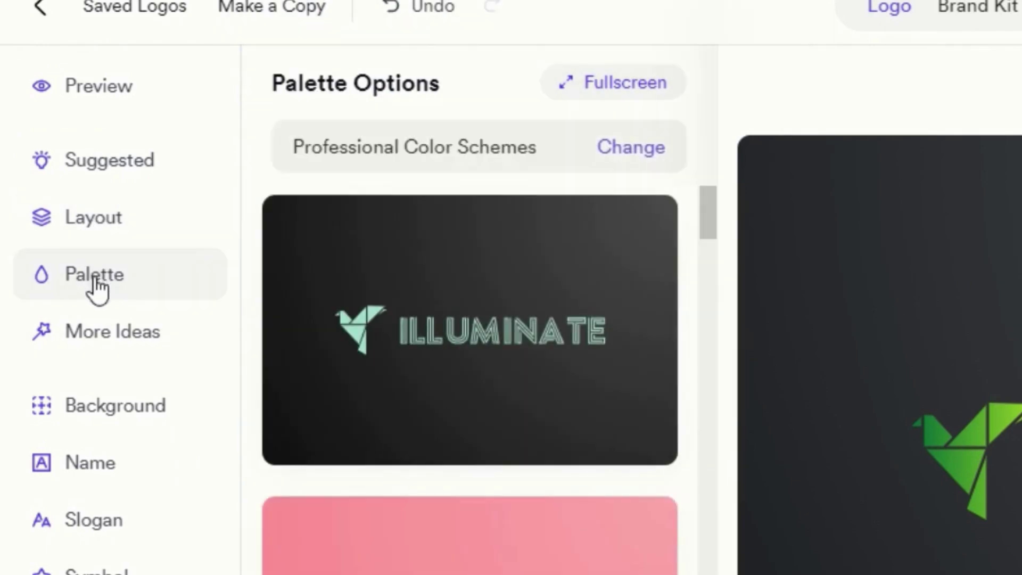
click(106, 159)
click(629, 148)
click(336, 312)
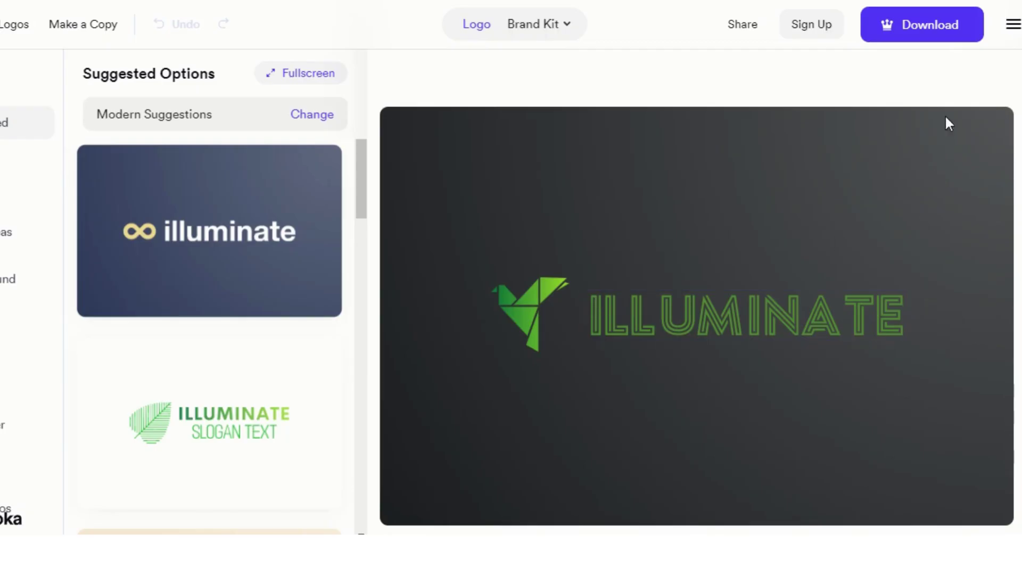
Review the logo download Brand Kit offer and its $20–$192 pricing packages
click(913, 29)
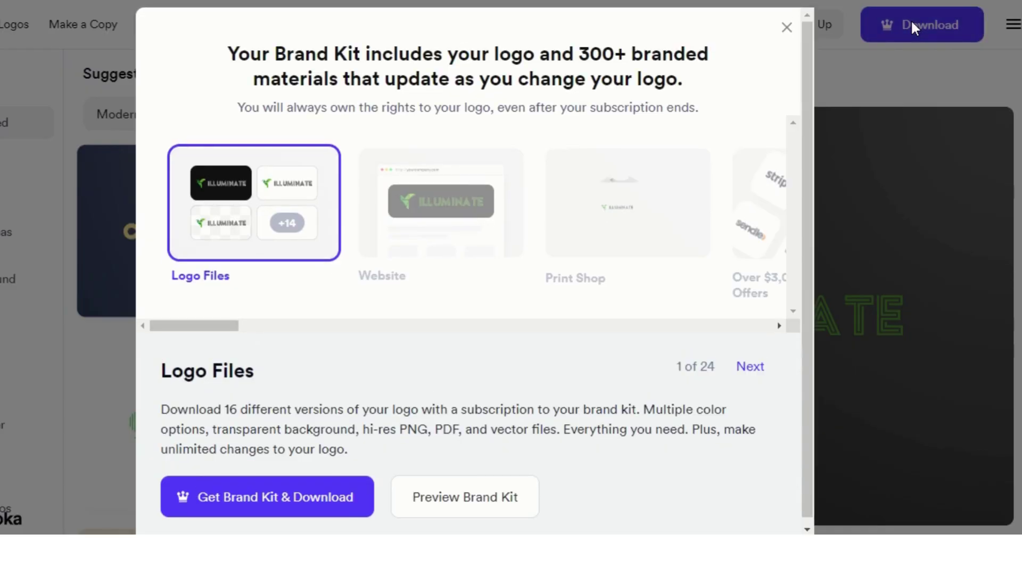
scroll(365, 285, down, 1)
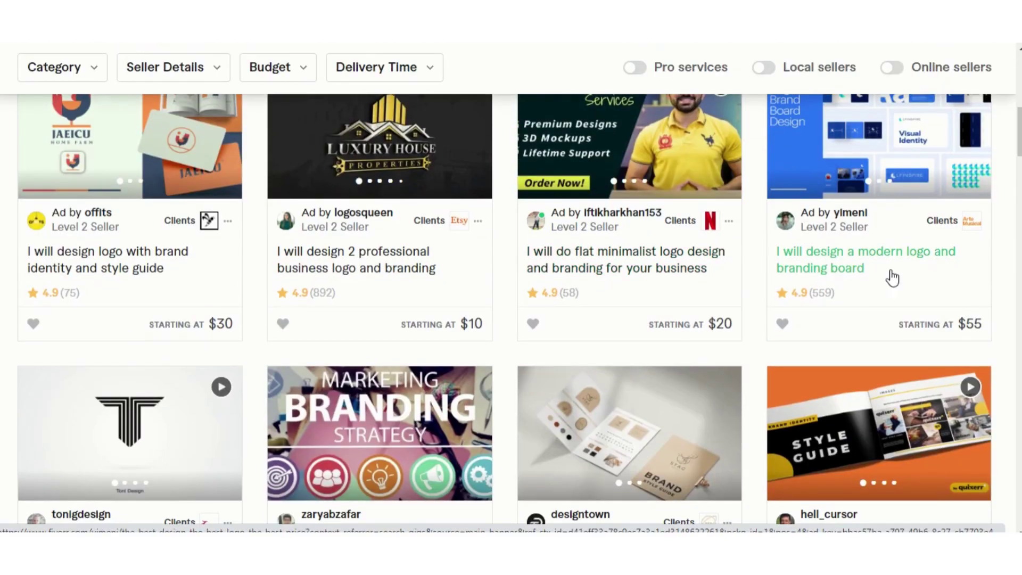
Open the $195 'I will design your business logo and branding' gig and view its second portfolio image
scroll(892, 277, down, 5)
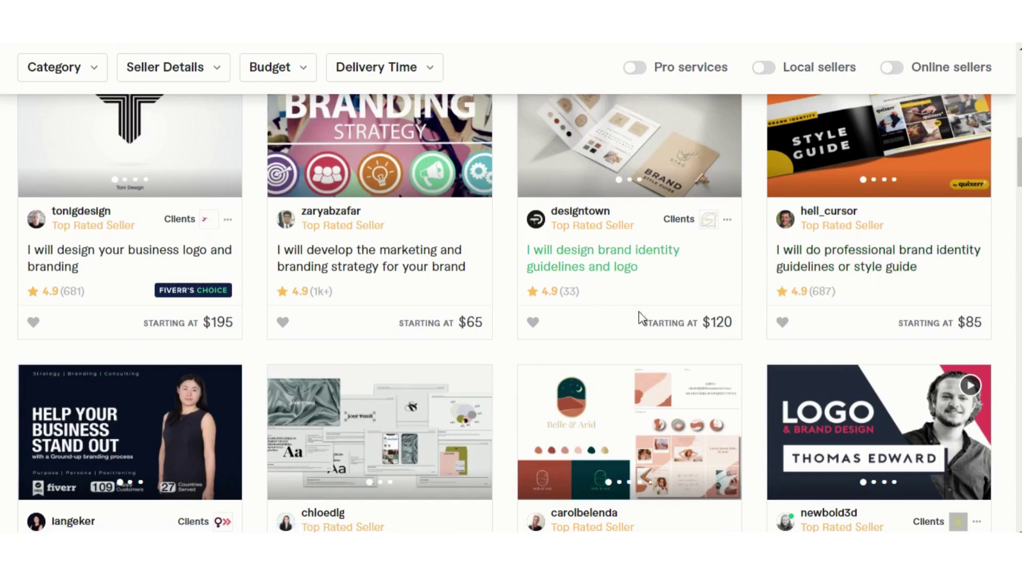
click(115, 259)
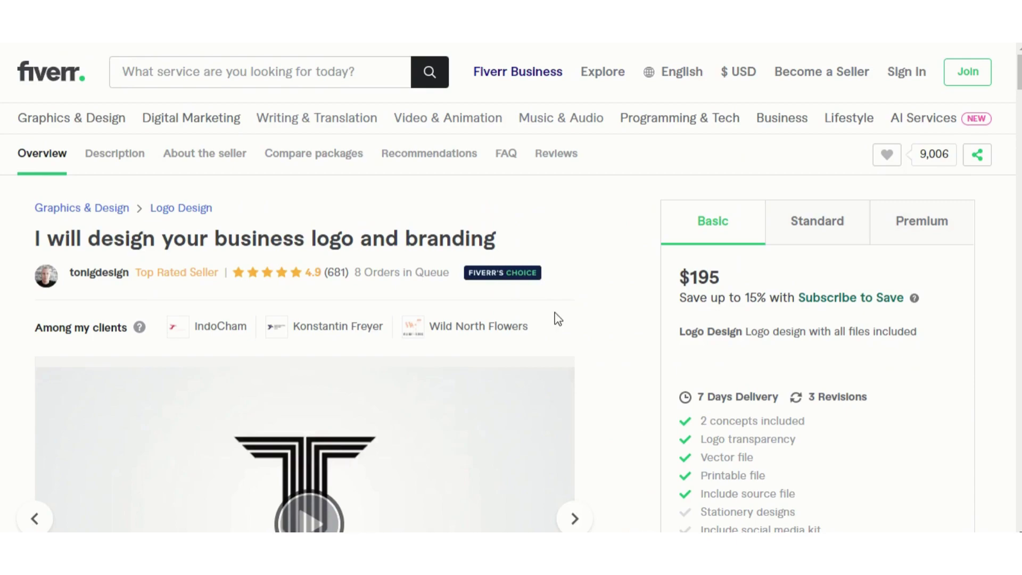
scroll(550, 319, down, 4)
scroll(377, 309, down, 3)
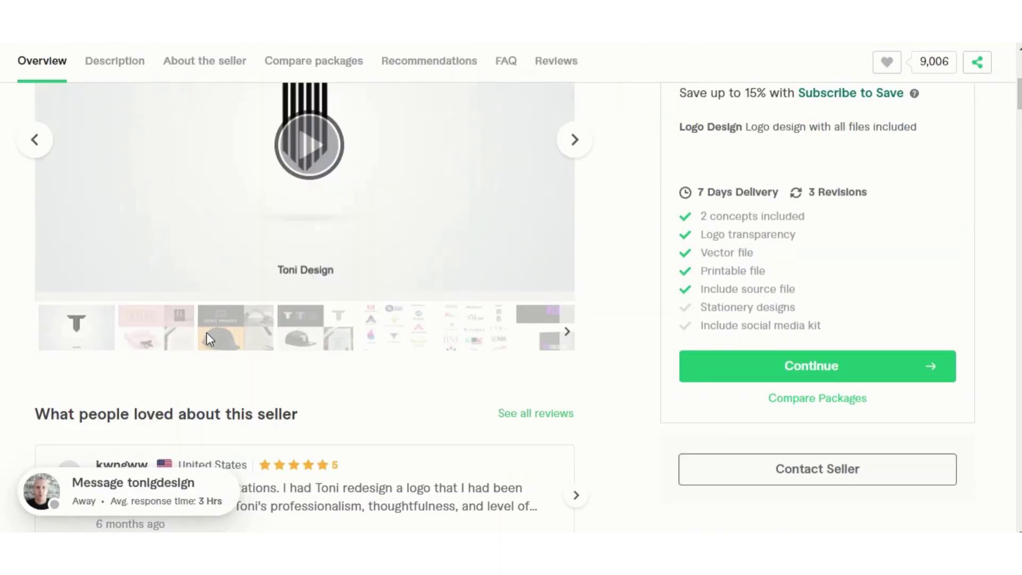
click(164, 338)
scroll(263, 468, up, 3)
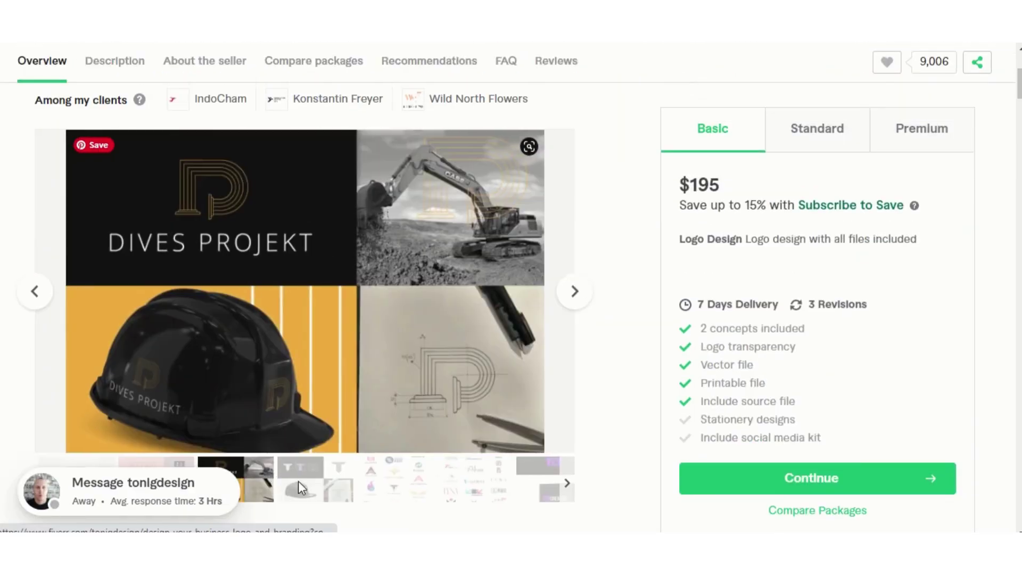